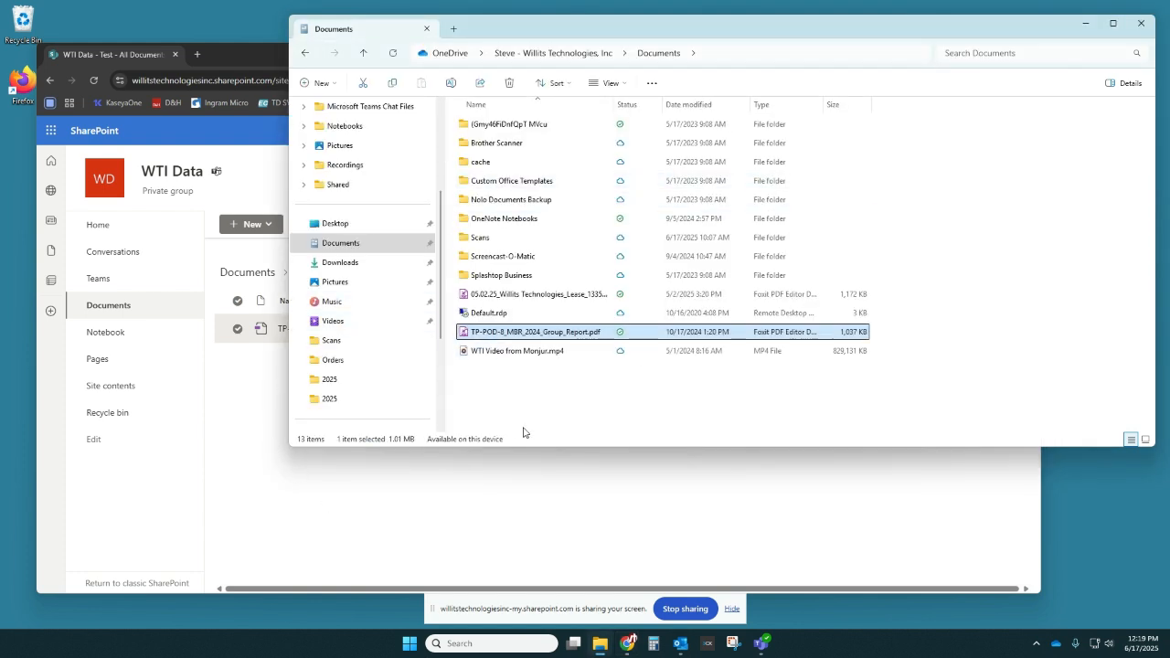
Step: Open the sharing options for TP-POD-8_MBR_2024_Group_Report.pdf in the OneDrive Documents folder
right_click(584, 335)
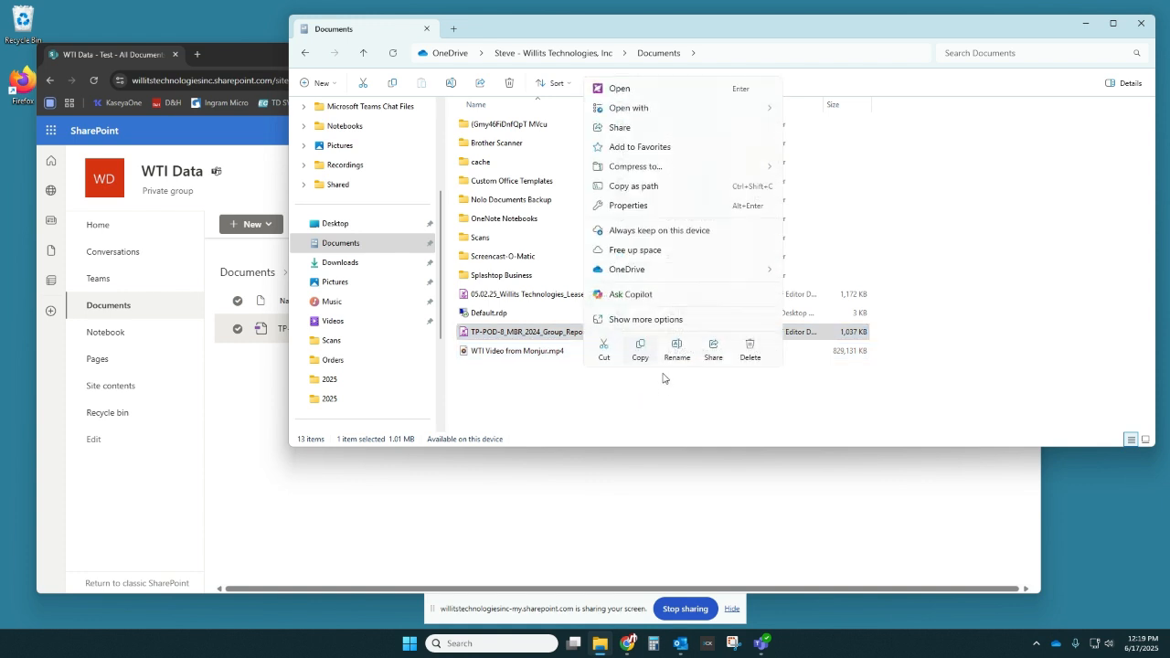
left_click(713, 347)
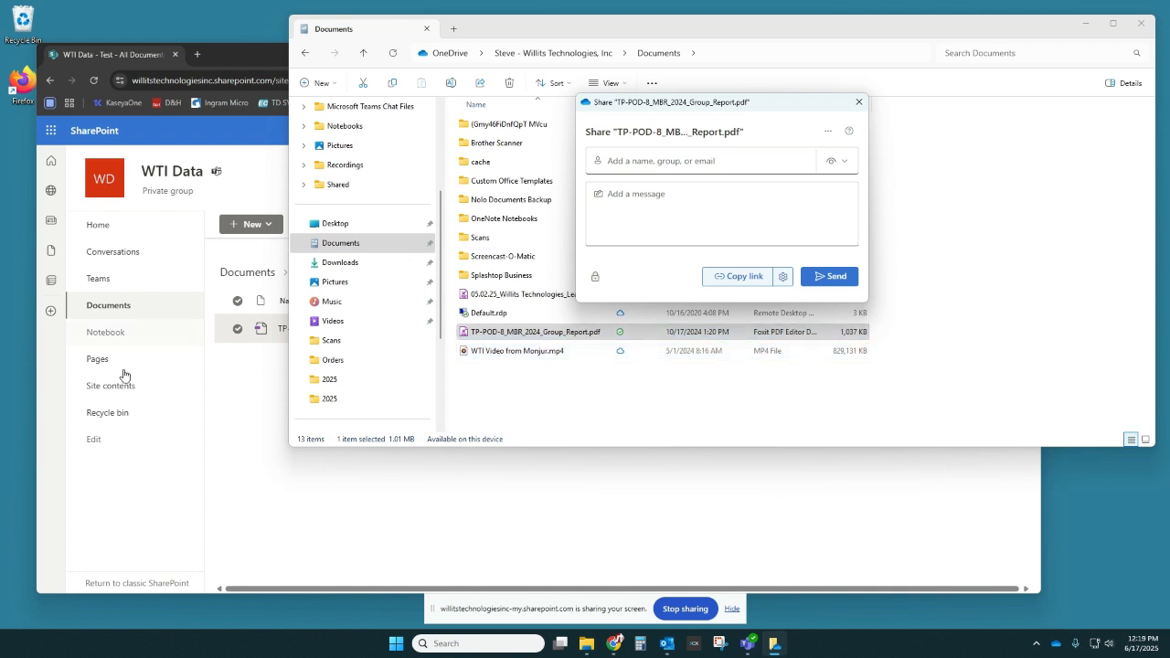
Step: Switch to SharePoint in the browser, start sharing TP-POD-8_MBR_2024_Group_Report.pdf from the Test folder and add the first suggested person as recipient
left_click(260, 489)
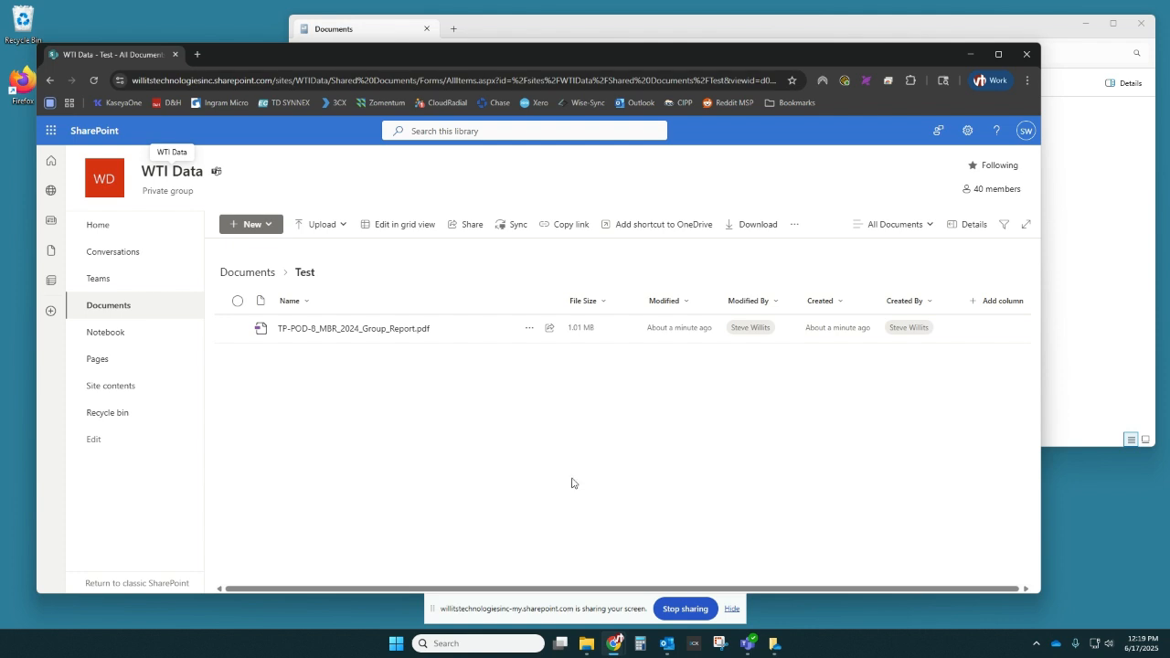
left_click(549, 328)
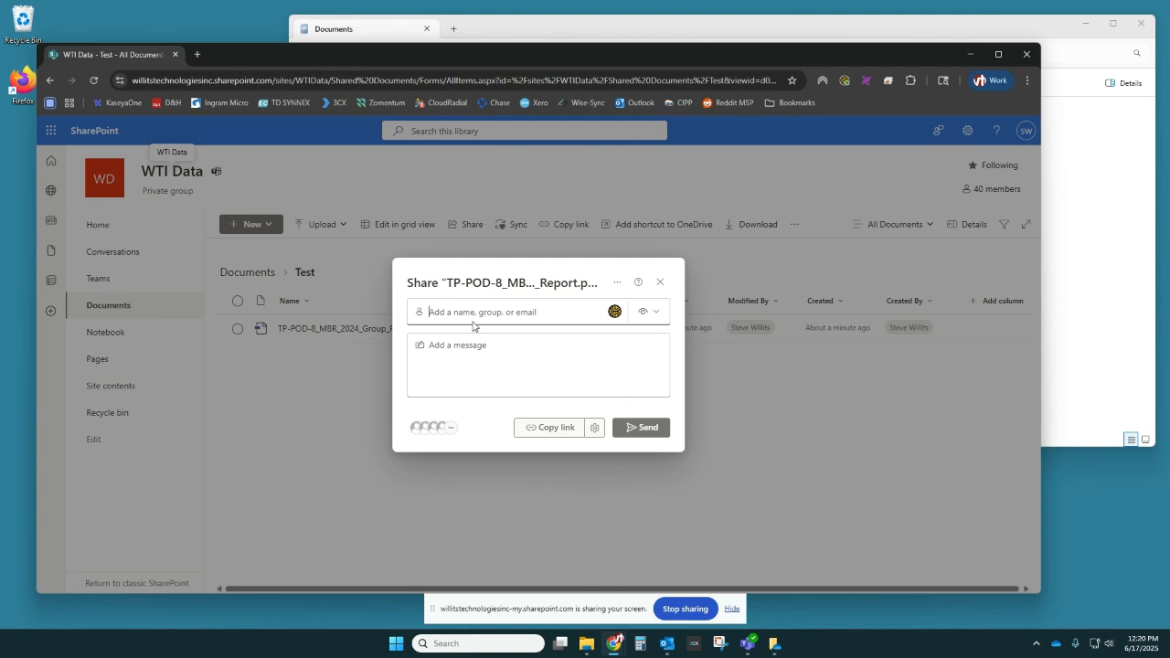
left_click(503, 314)
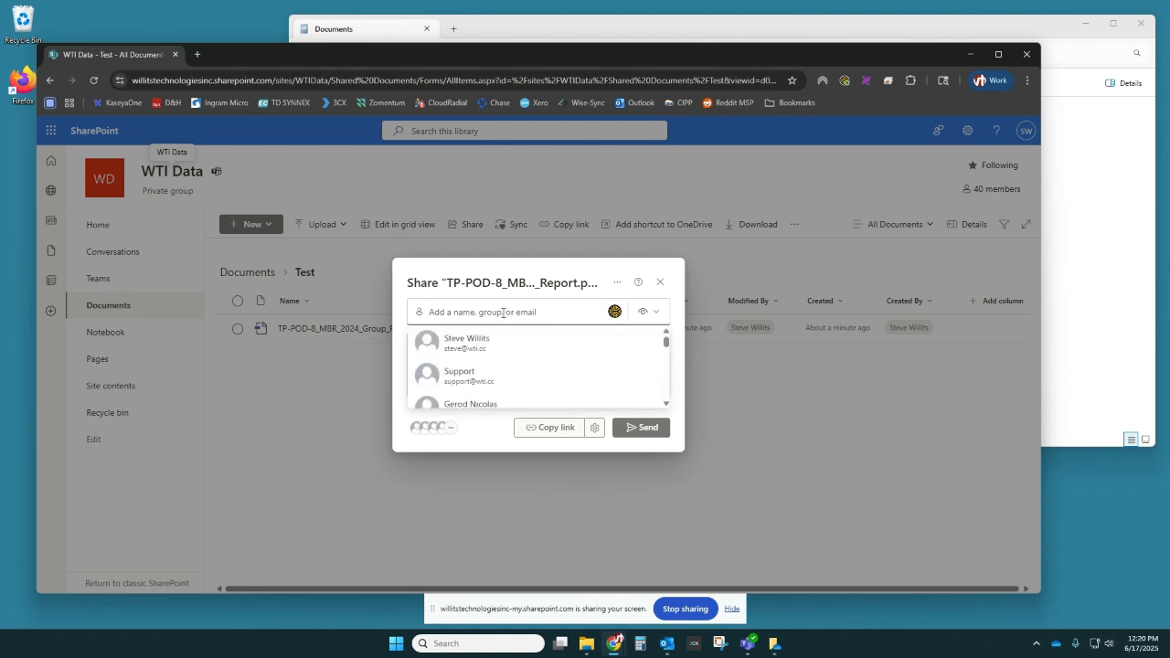
left_click(485, 357)
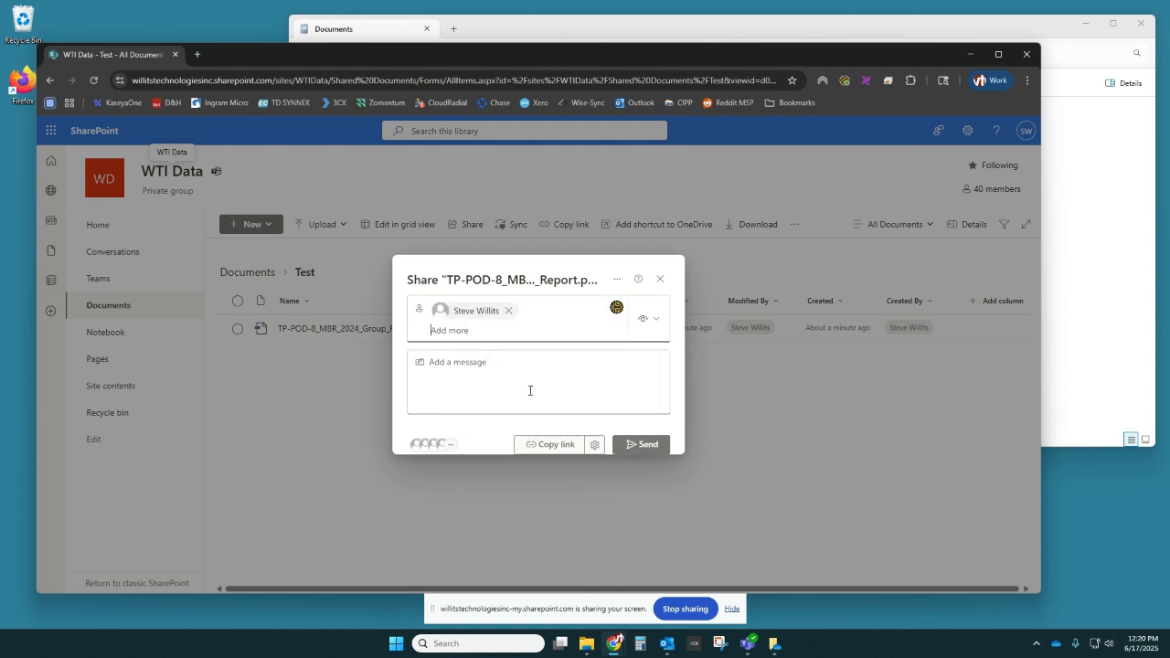
Step: Check the recipient's permission options, keep Can view, and enter the message "This is a test"
left_click(657, 318)
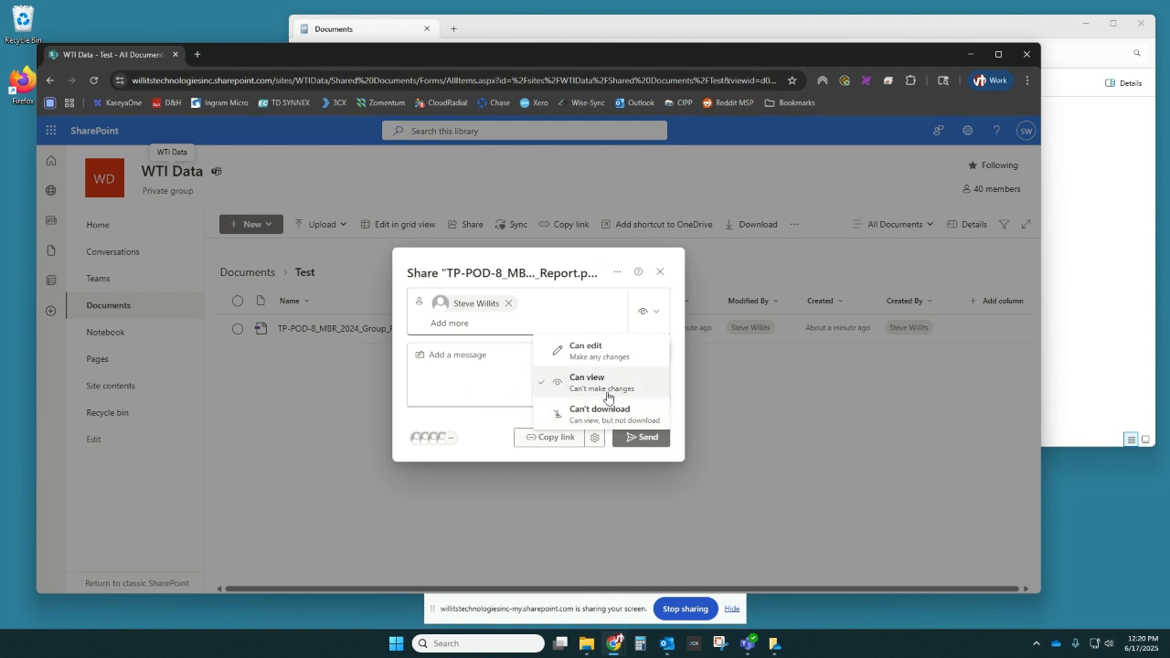
left_click(511, 380)
left_click(548, 377)
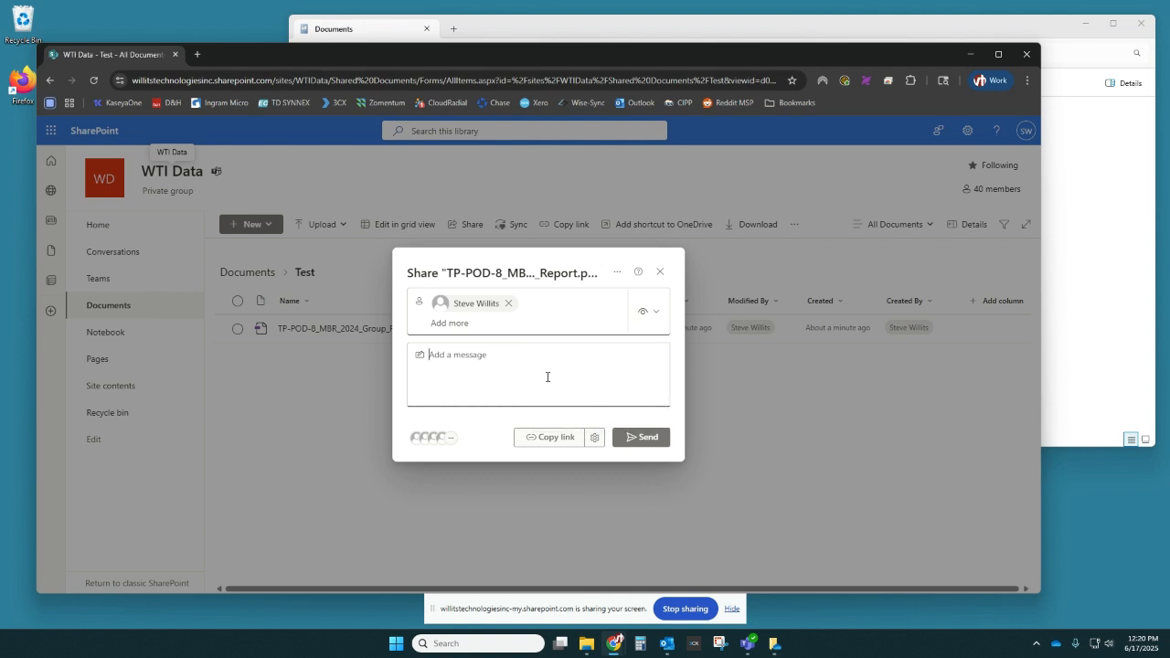
type("This is a test")
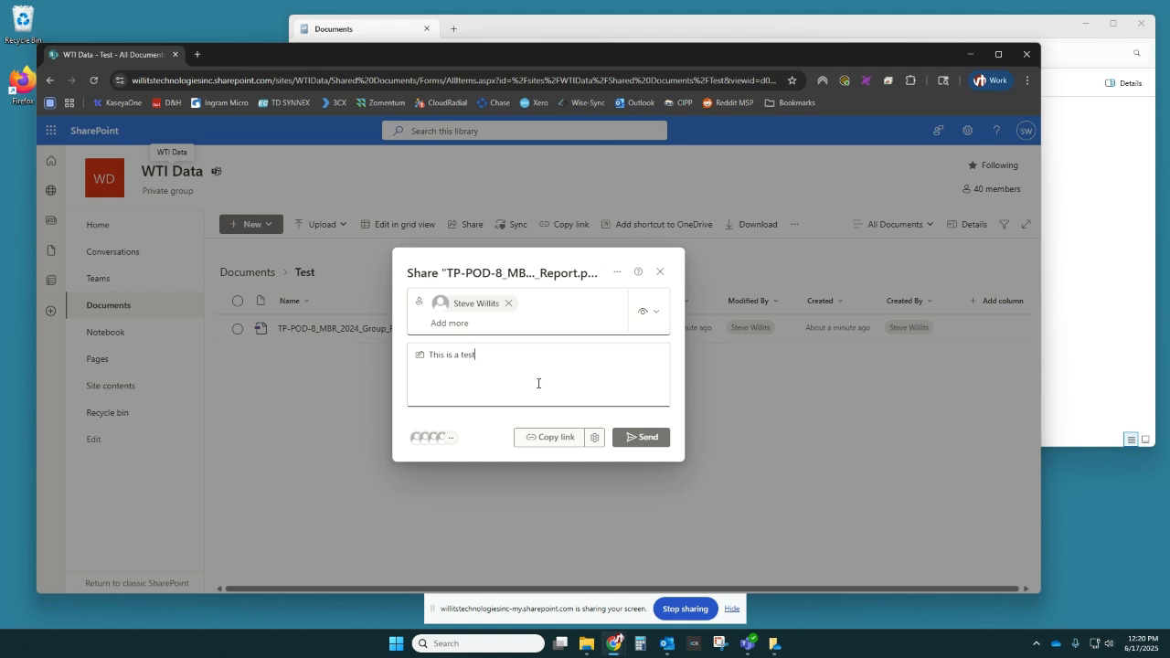
Step: In the link settings, keep Can view for people you choose, and apply an expiration date of June 18, 2025
left_click(597, 440)
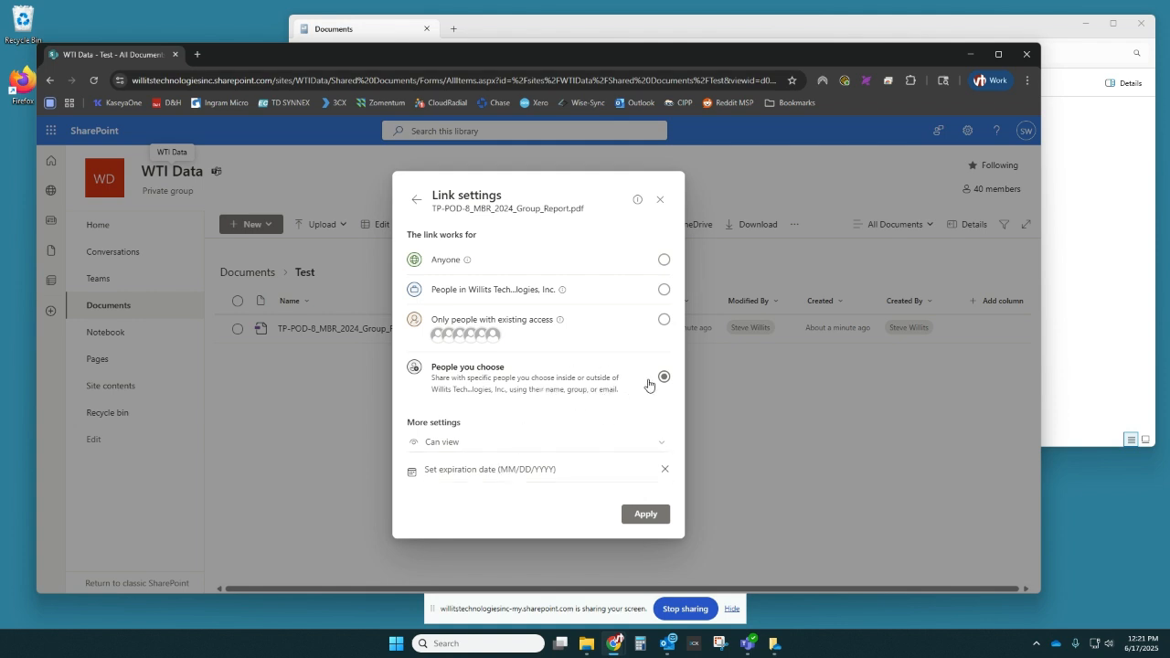
left_click(661, 448)
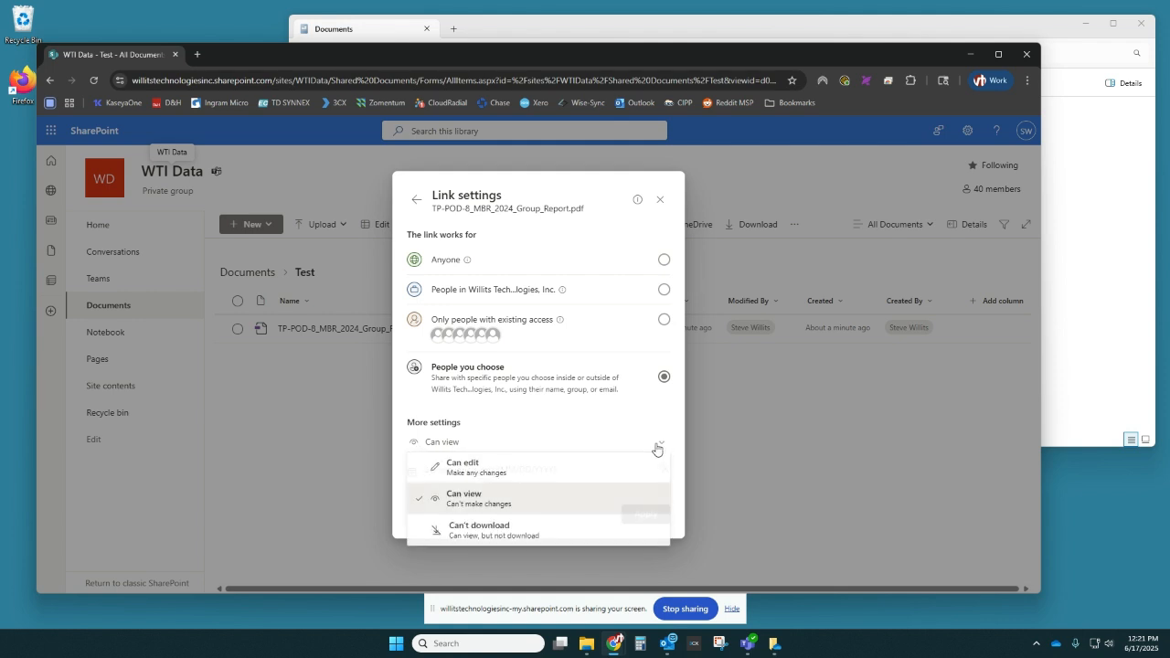
left_click(563, 446)
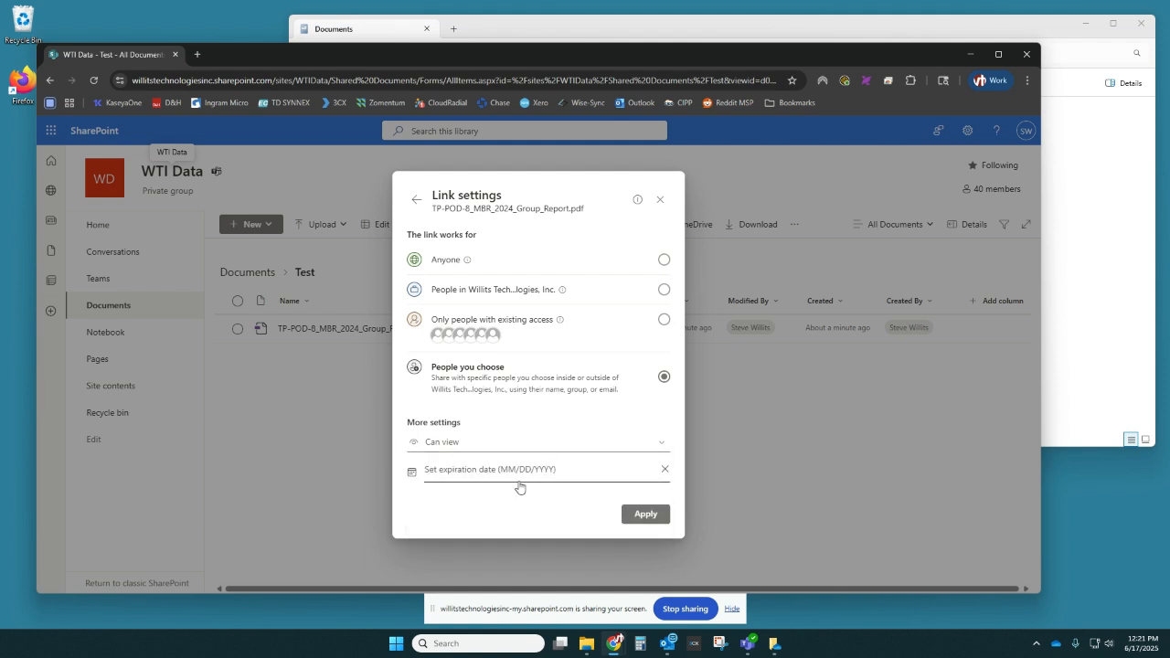
left_click(572, 475)
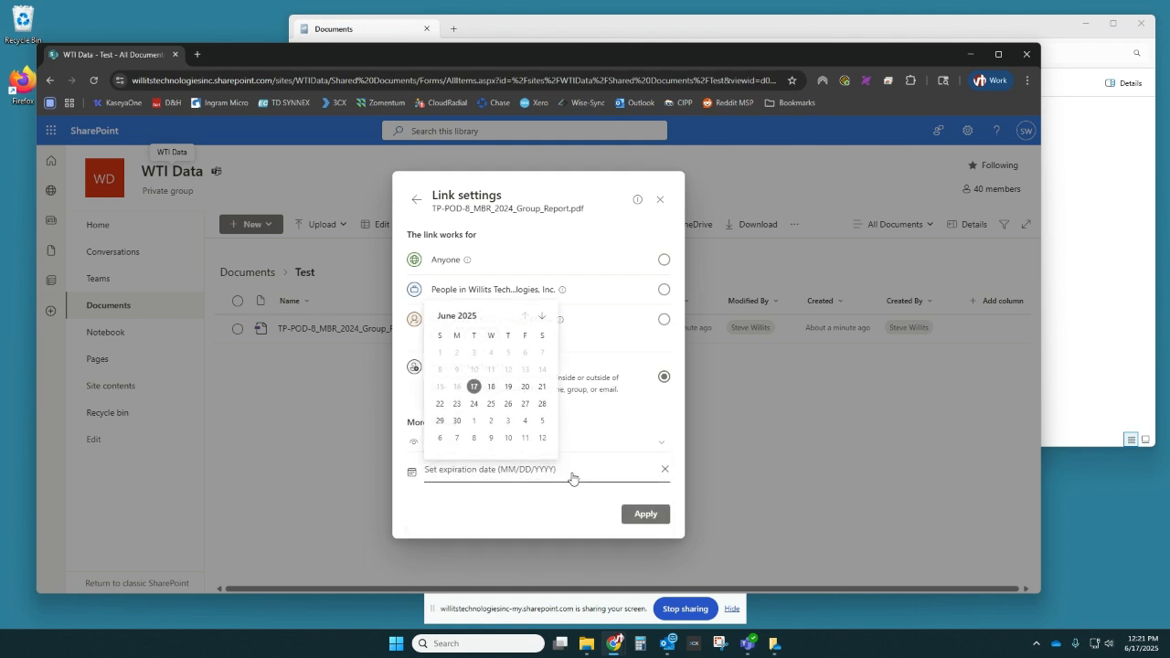
left_click(495, 391)
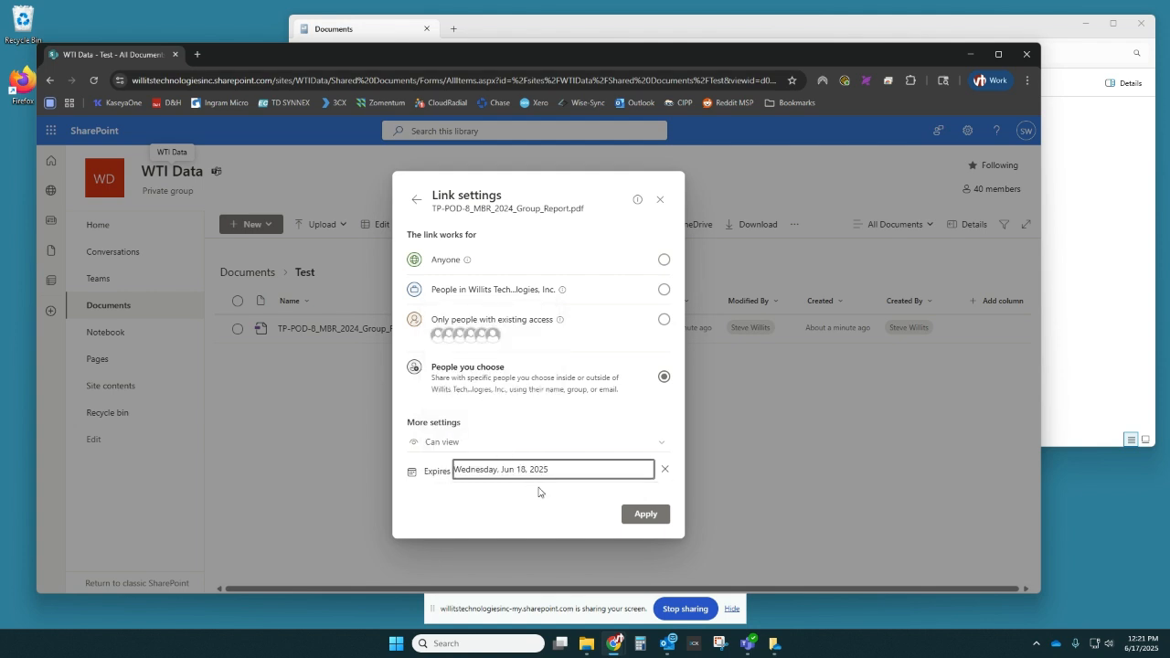
left_click(648, 515)
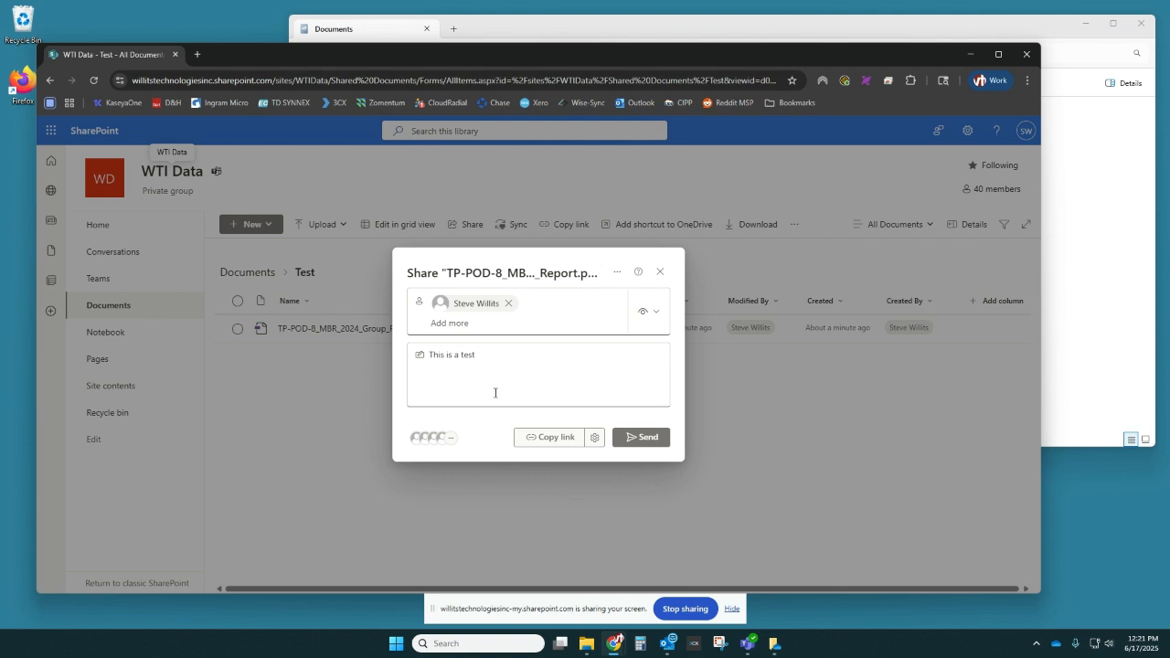
Step: Copy the sharing link to try it in the body of a new Outlook email, and discard the draft
left_click(553, 442)
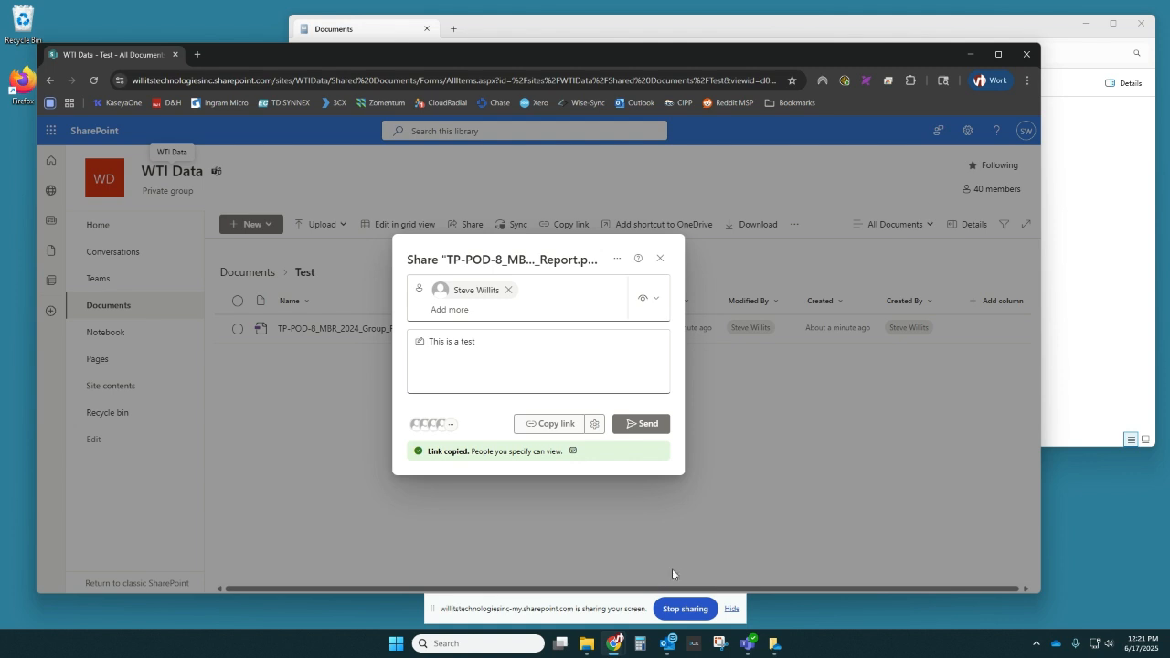
left_click(668, 644)
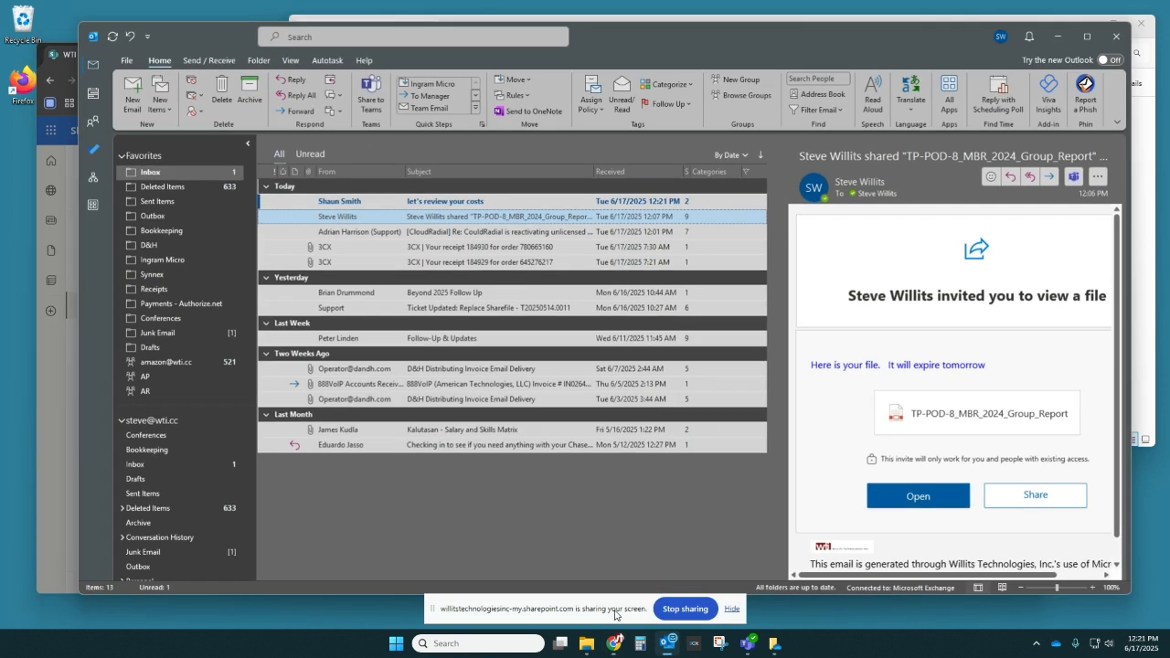
left_click(137, 98)
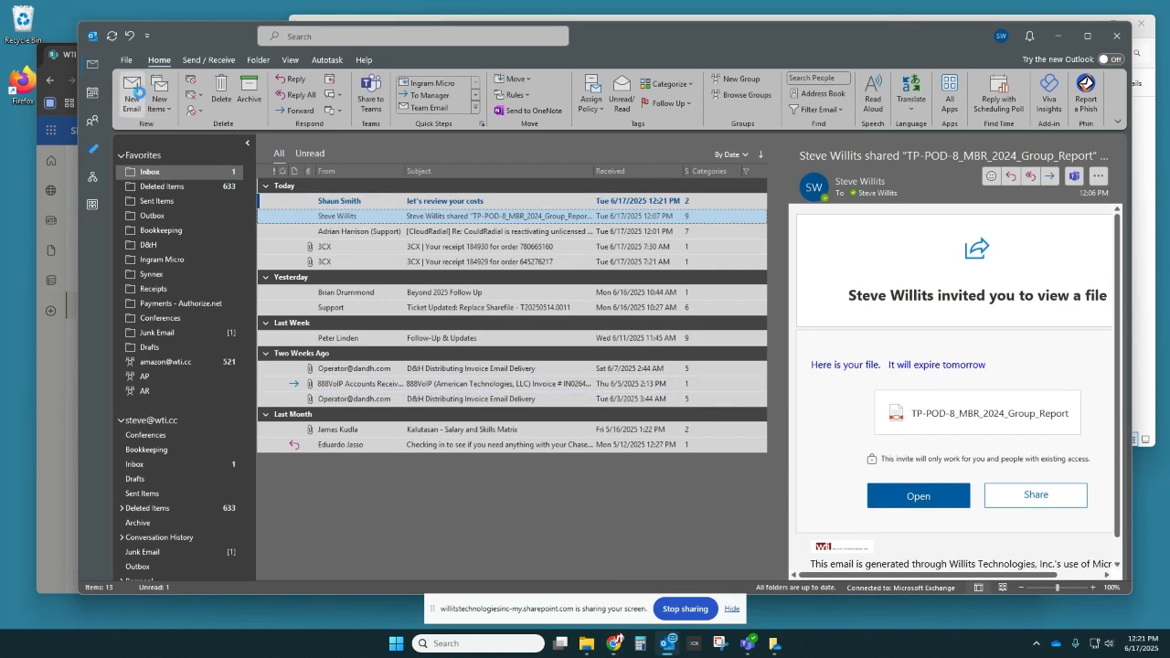
left_click(432, 325)
key("ctrl+v")
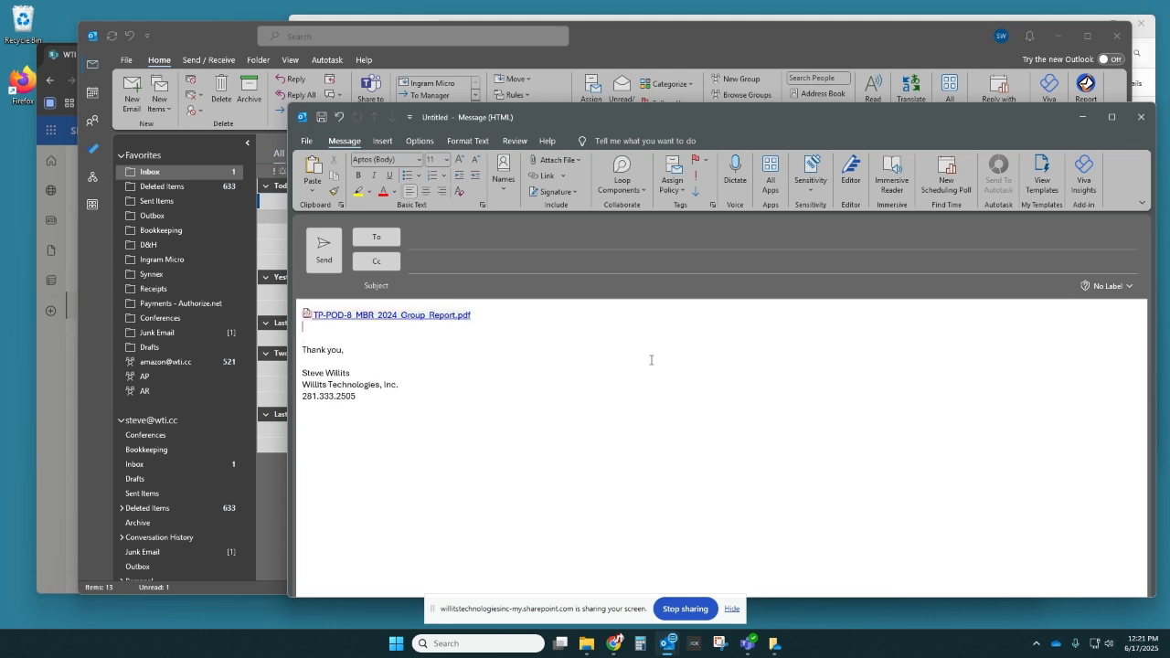
left_click(1136, 117)
left_click(587, 353)
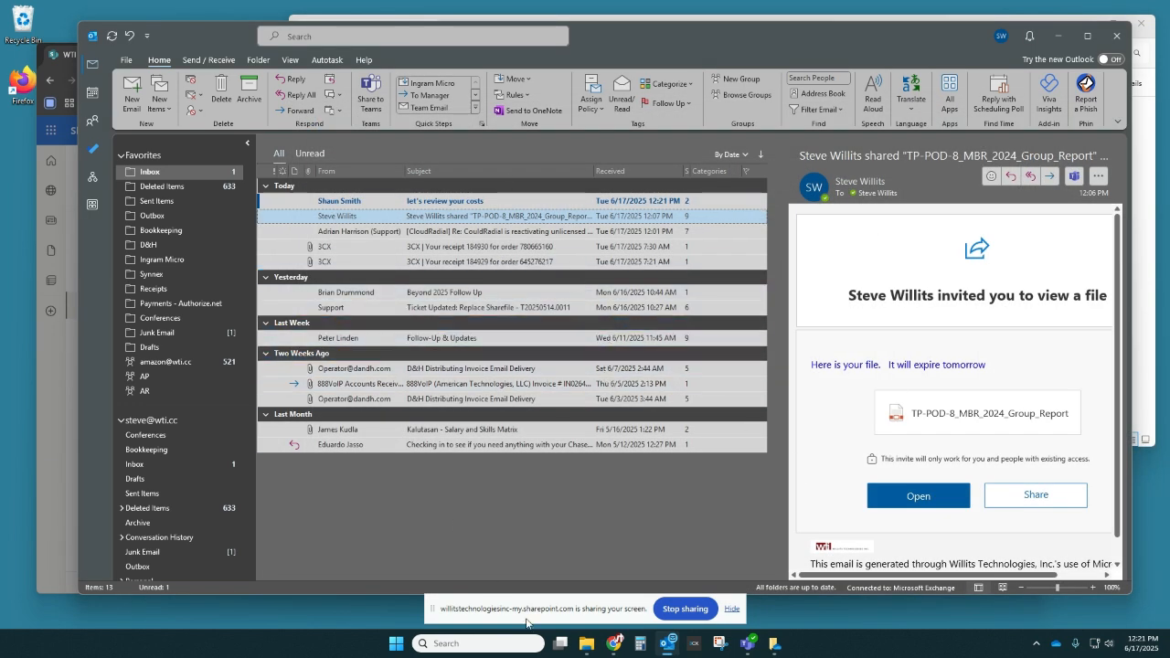
Step: Return to the SharePoint sharing dialog and send the file invitation to the recipient
left_click(1058, 36)
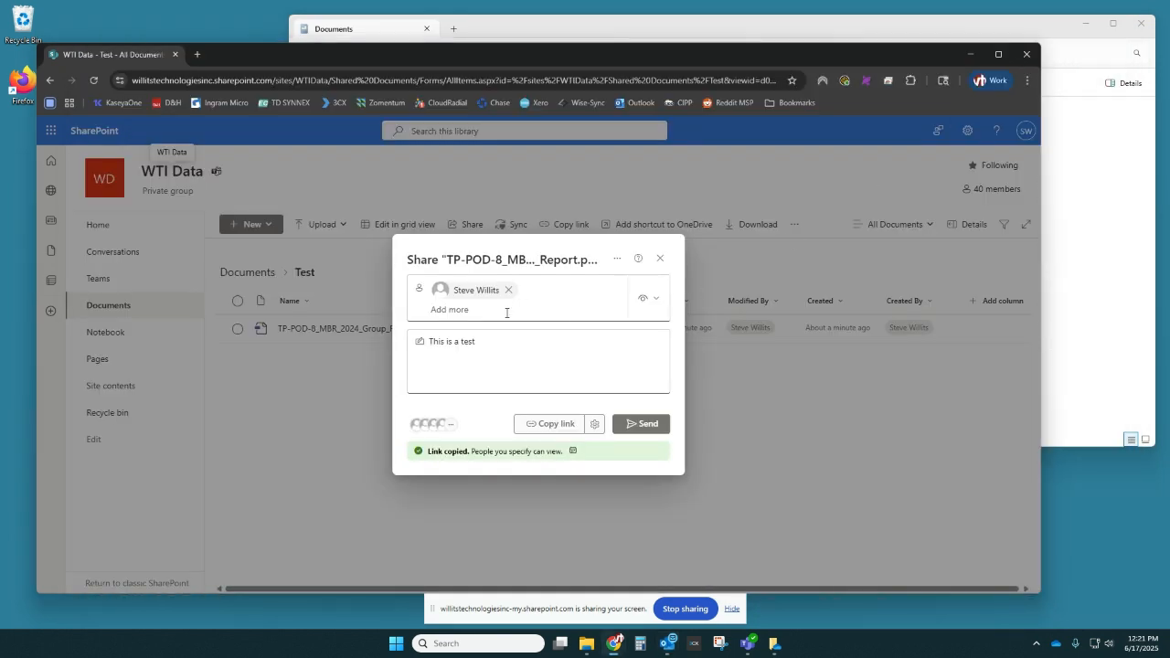
left_click(642, 426)
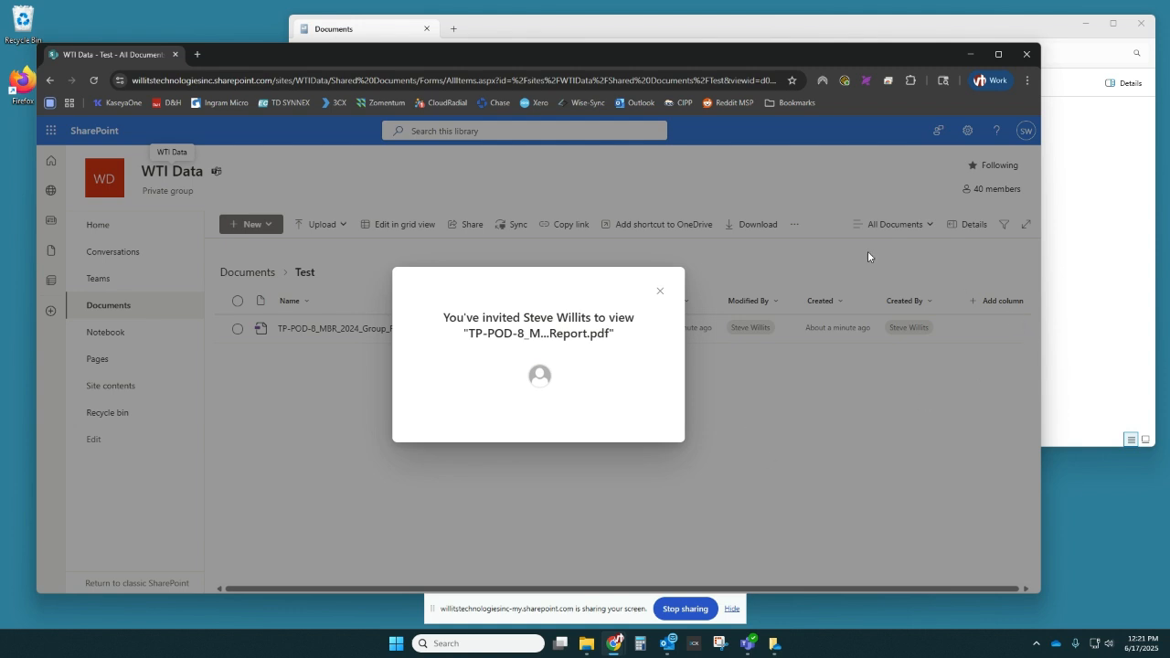
Step: Switch to Outlook, open the newly received invitation email for the shared file and review its contents
left_click(667, 643)
left_click(444, 292)
double_click(464, 204)
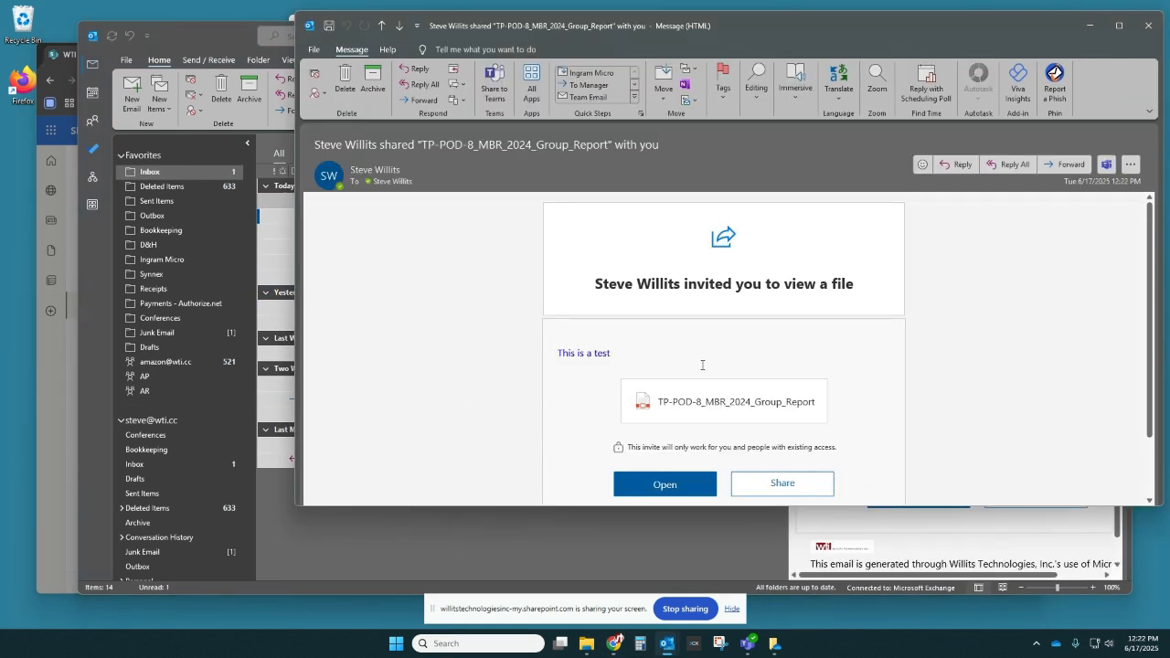
scroll(910, 364, "down", 1)
scroll(913, 393, "up", 1)
scroll(918, 424, "down", 1)
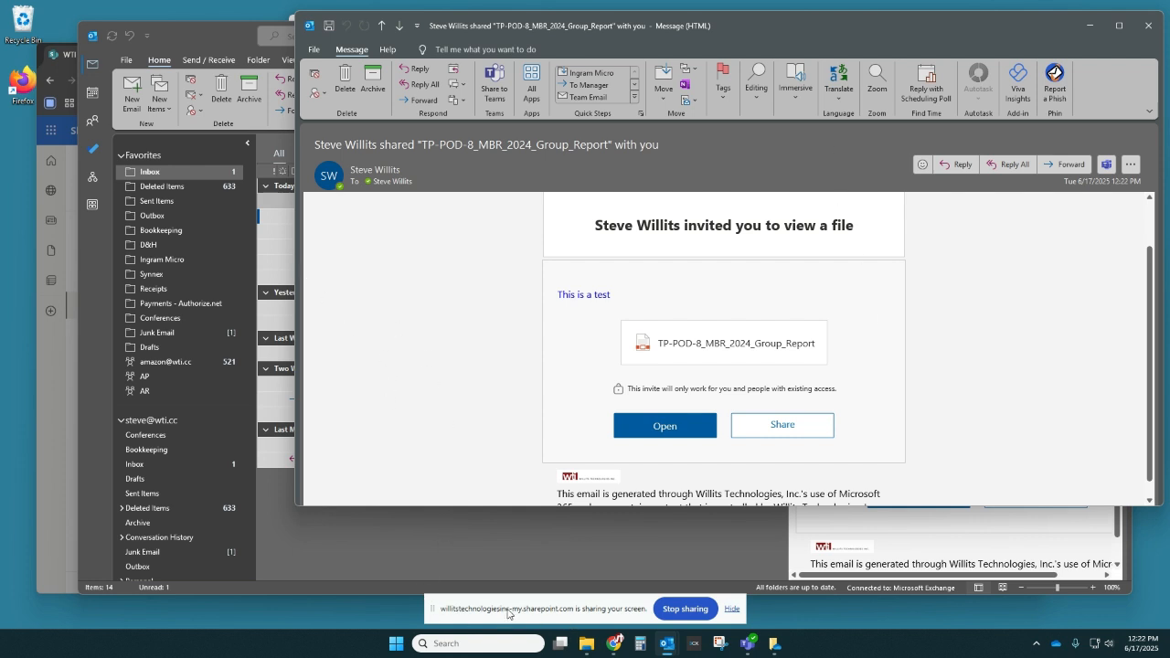
Step: Switch to File Explorer, examine the OneDrive link settings for TP-POD-8_MBR_2024_Group_Report.pdf and close them without changes
left_click(589, 643)
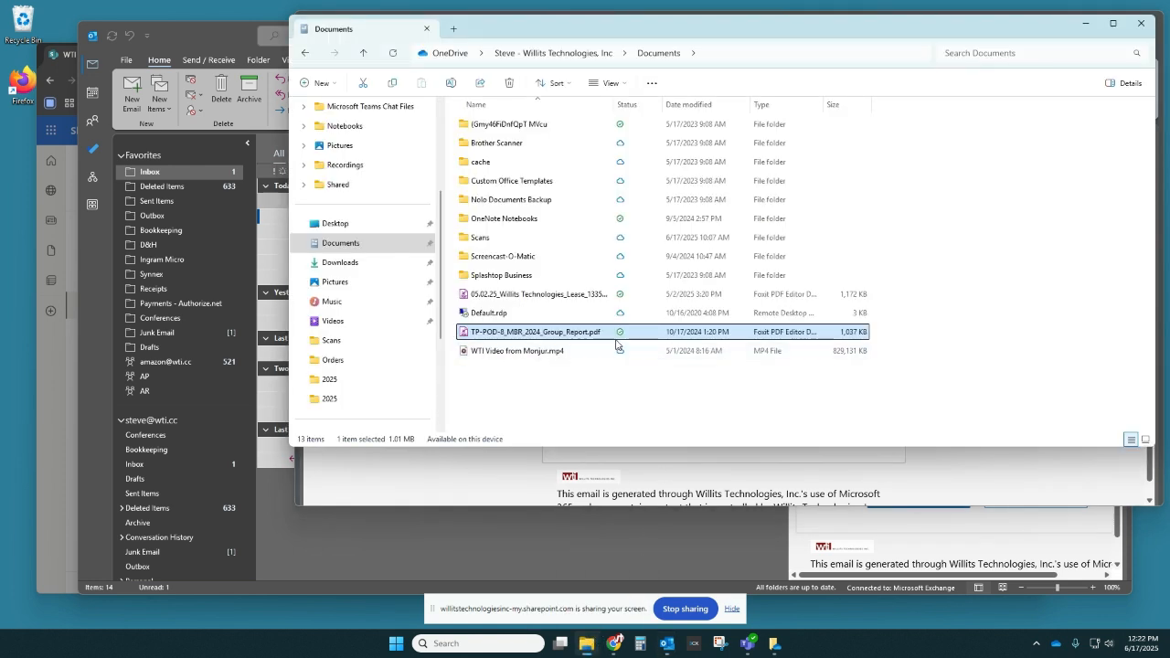
right_click(586, 337)
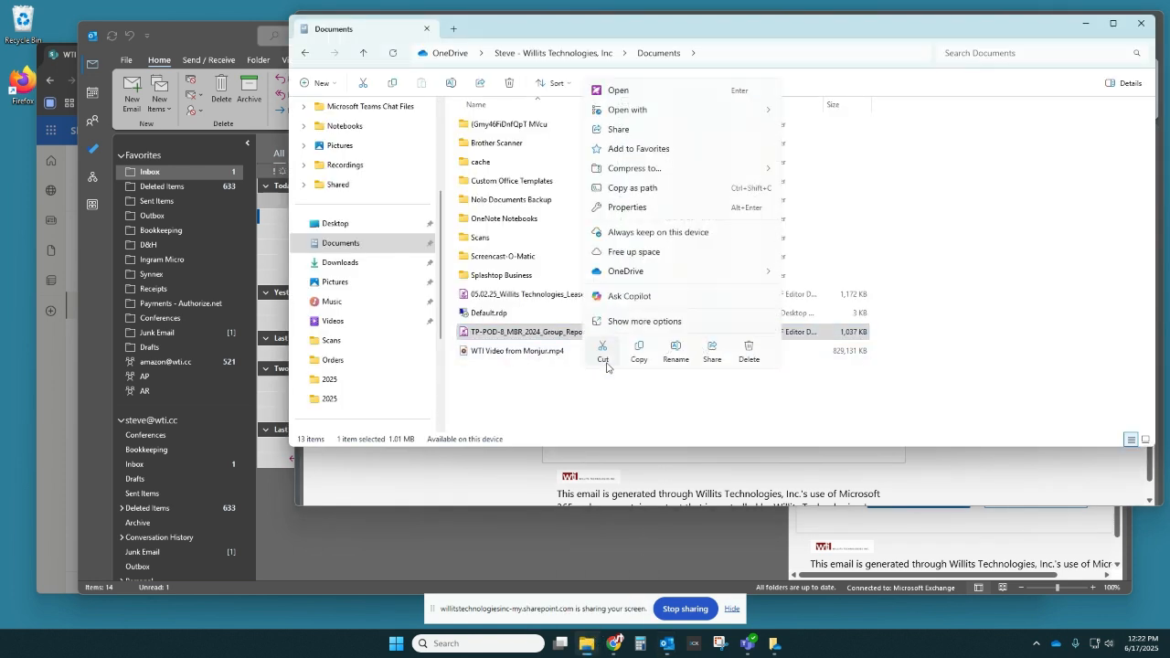
left_click(711, 350)
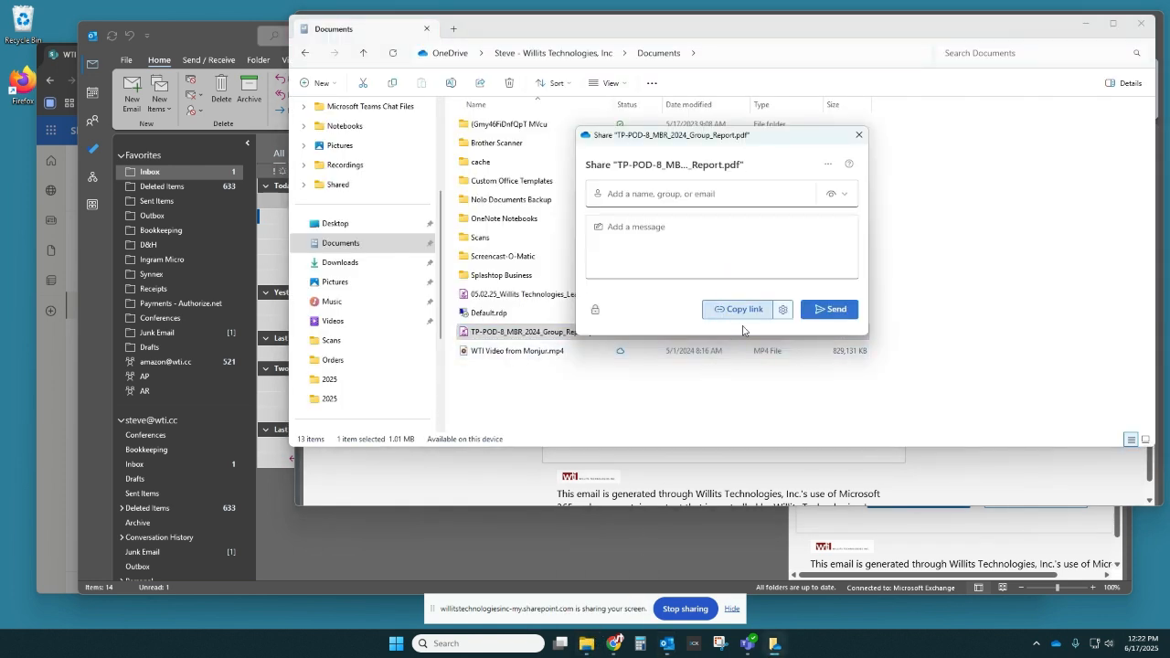
left_click(783, 311)
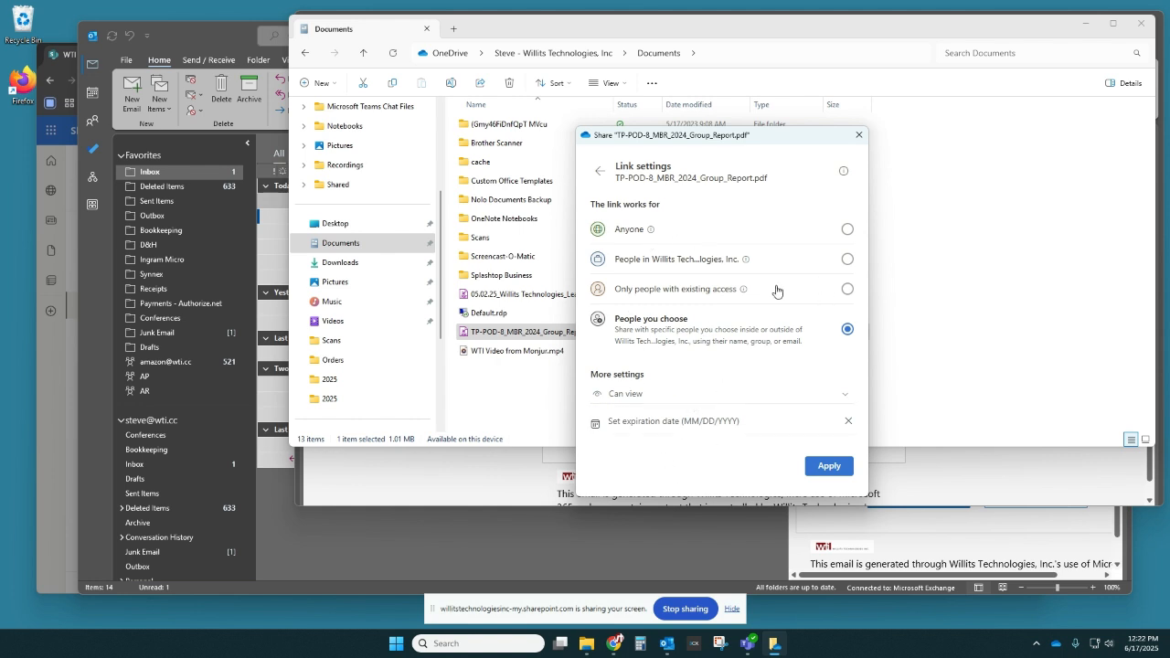
left_click(857, 135)
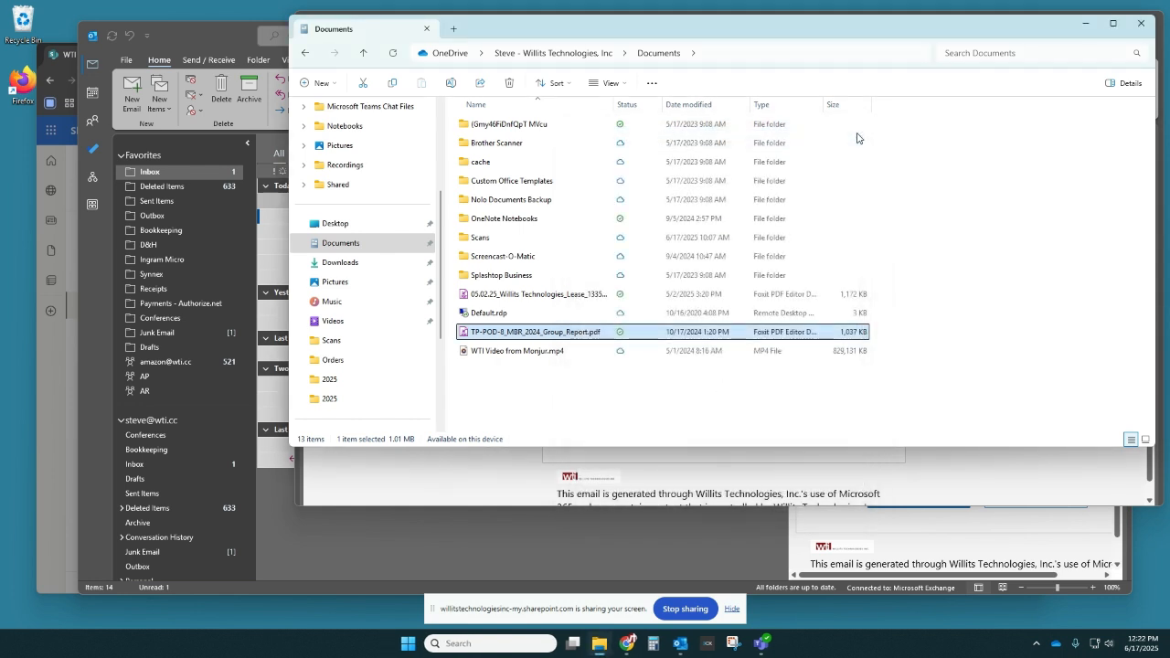